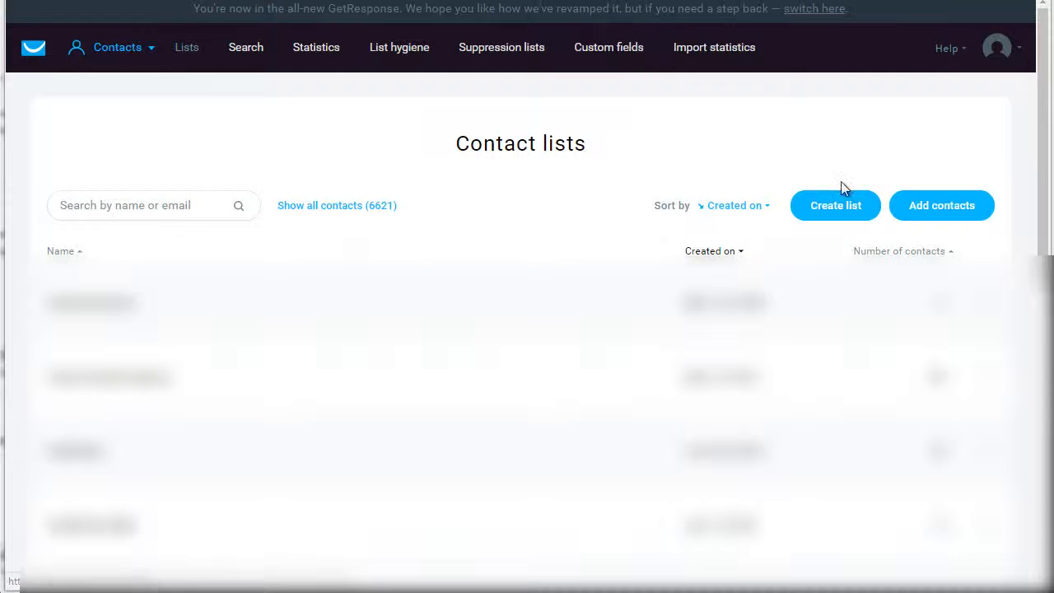
# - Start a new contact list and name it newtestlist1
pyautogui.click(843, 206)
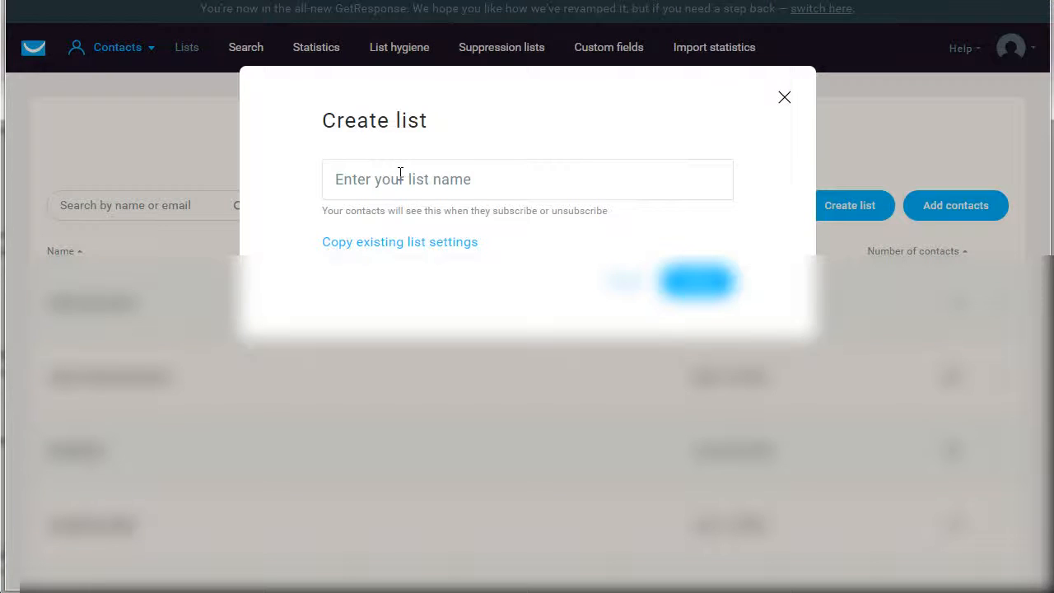
pyautogui.click(401, 175)
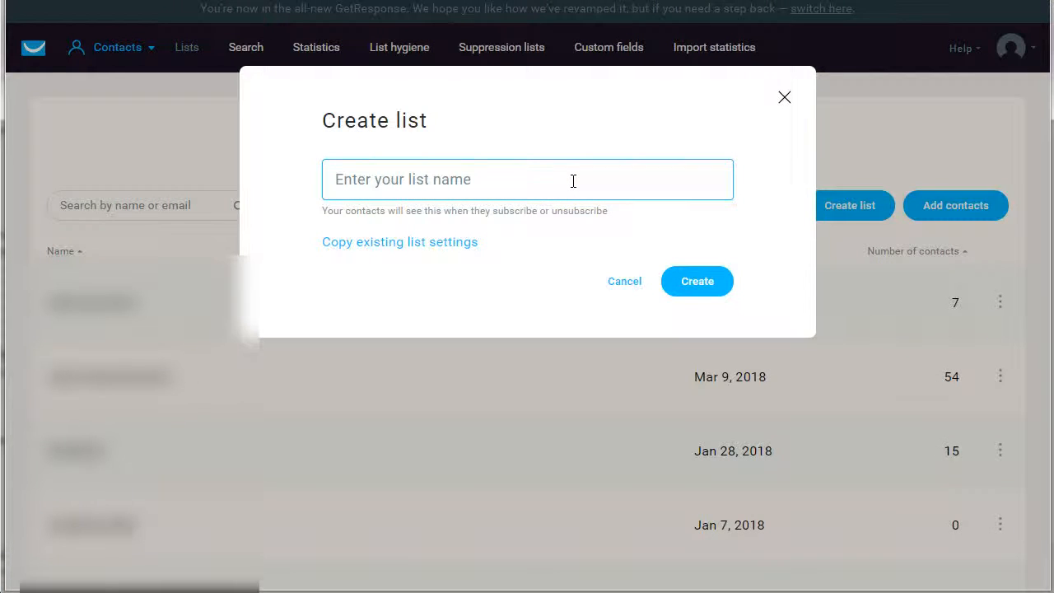
pyautogui.write('newtestlist')
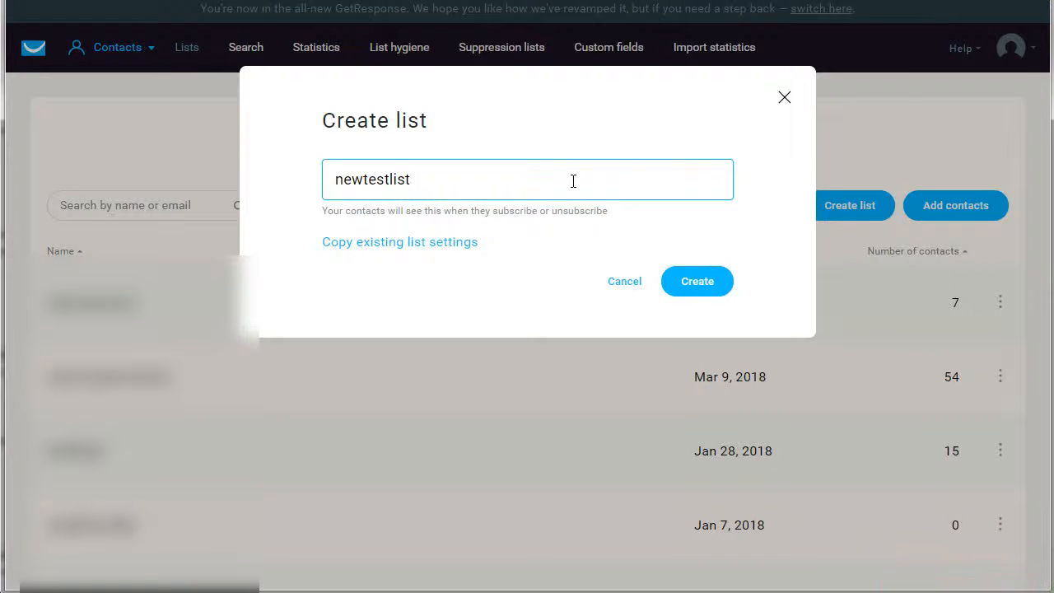
pyautogui.write('1')
pyautogui.hotkey('ctrl', 'a')
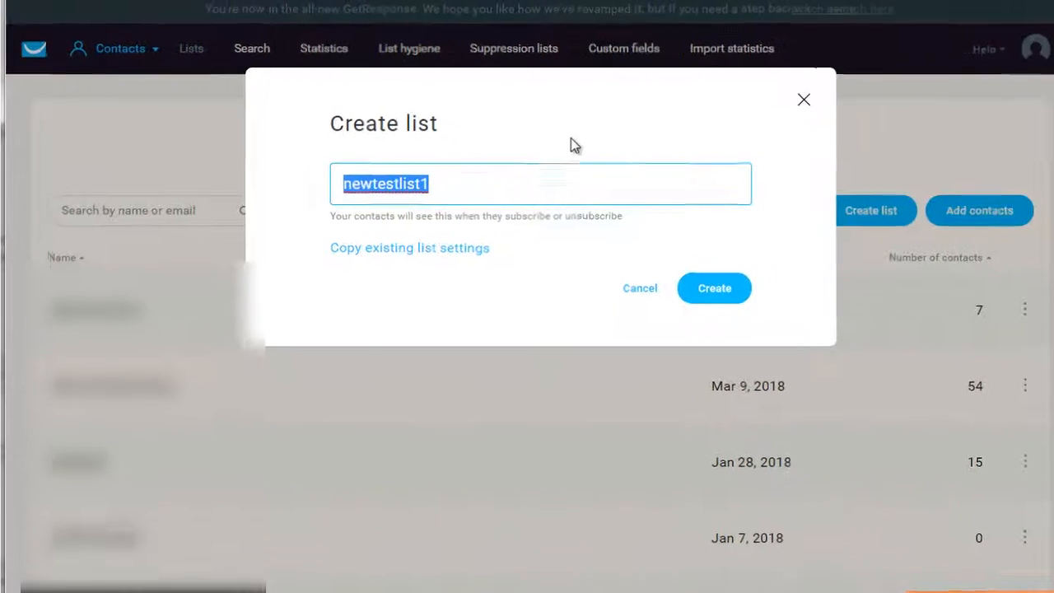
pyautogui.click(574, 144)
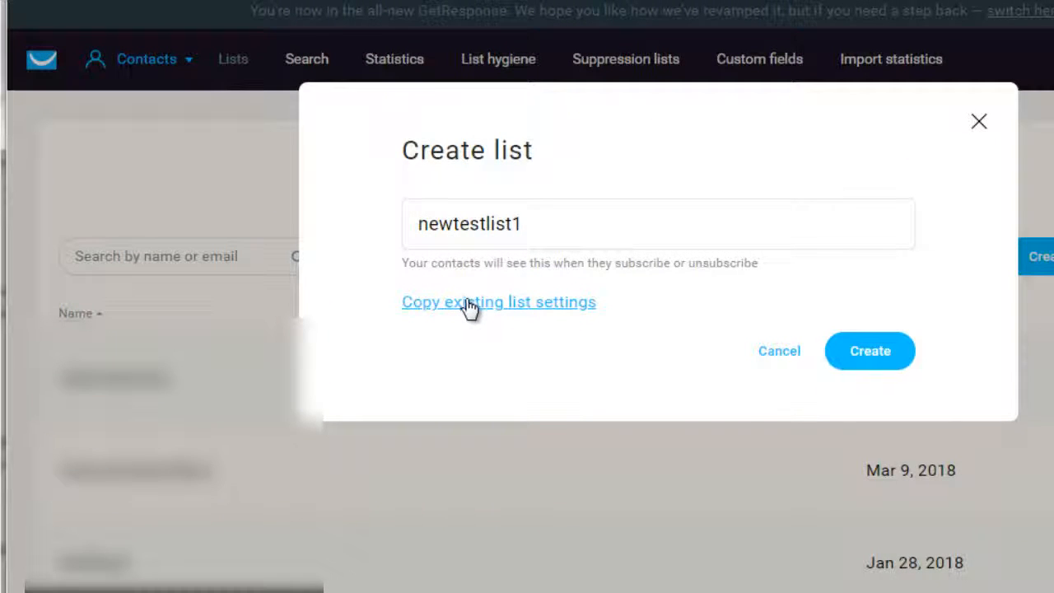
# - Create the list without copying settings from an existing list
pyautogui.click(468, 305)
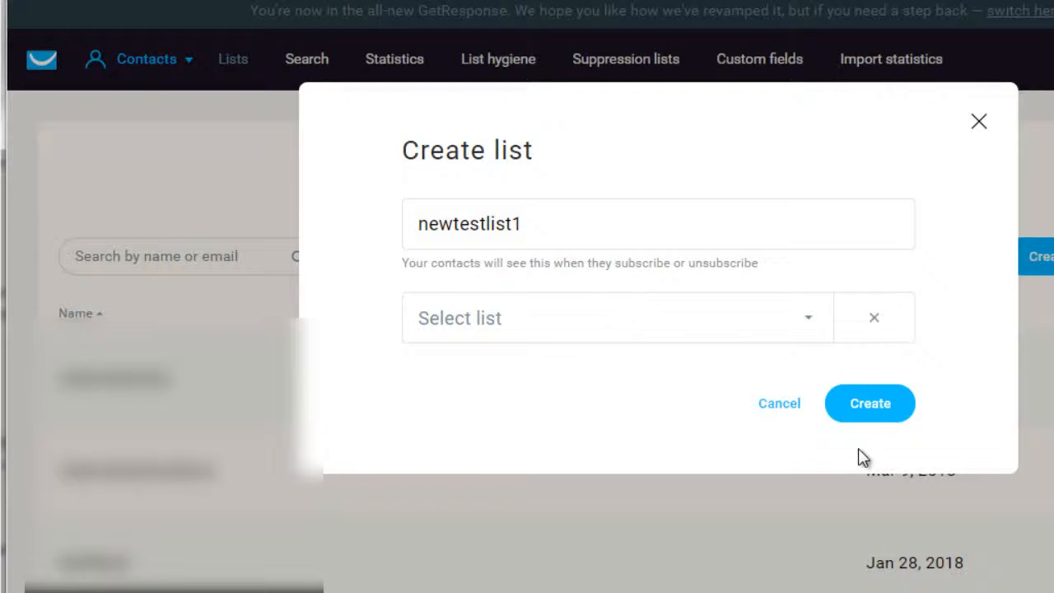
pyautogui.click(880, 412)
pyautogui.click(874, 320)
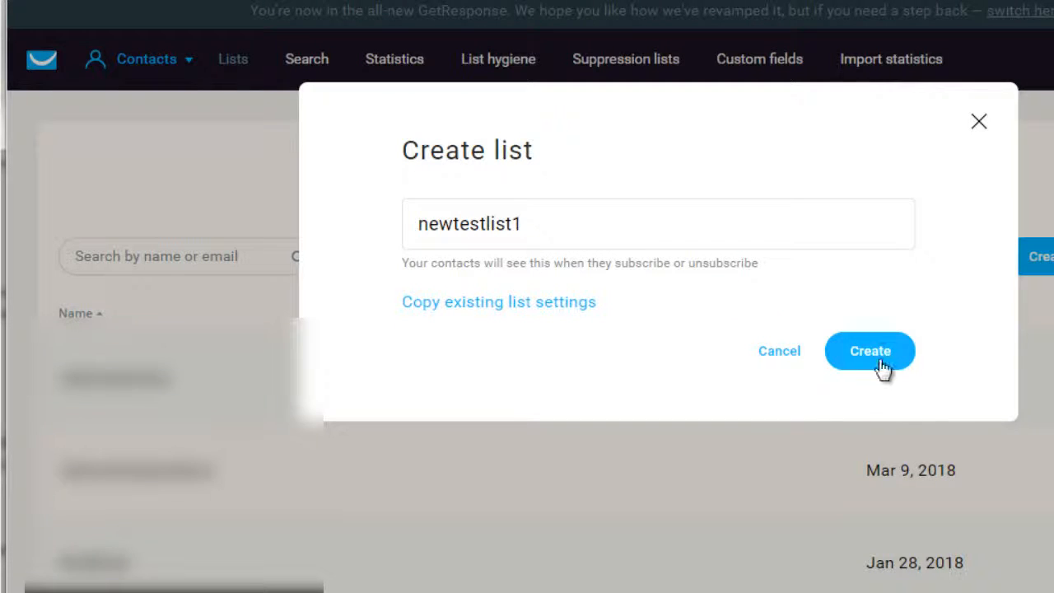
pyautogui.click(881, 362)
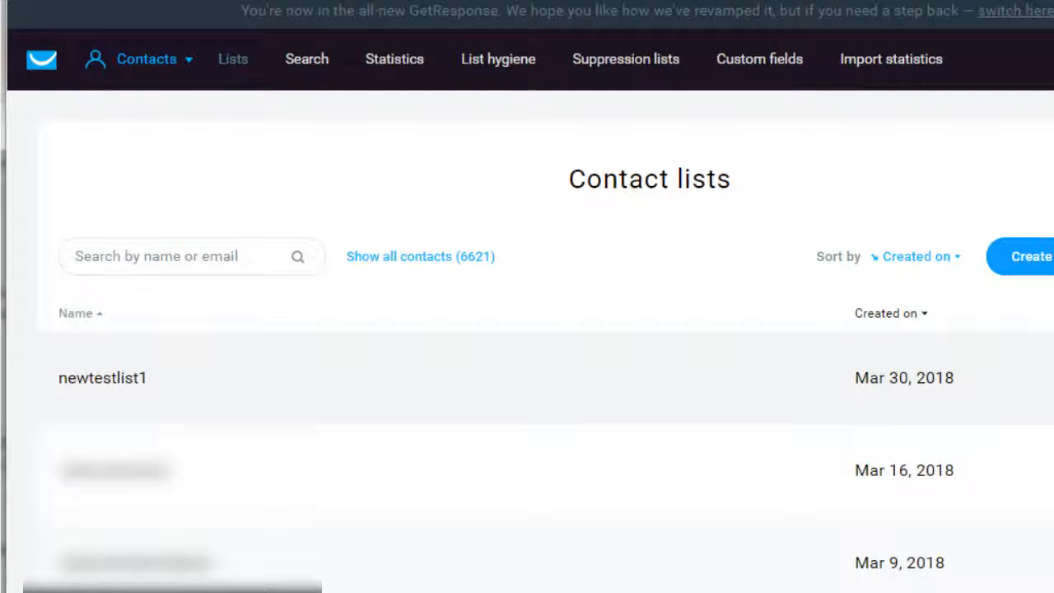
# - Open the settings of the newtestlist1 contact list
pyautogui.click(1053, 377)
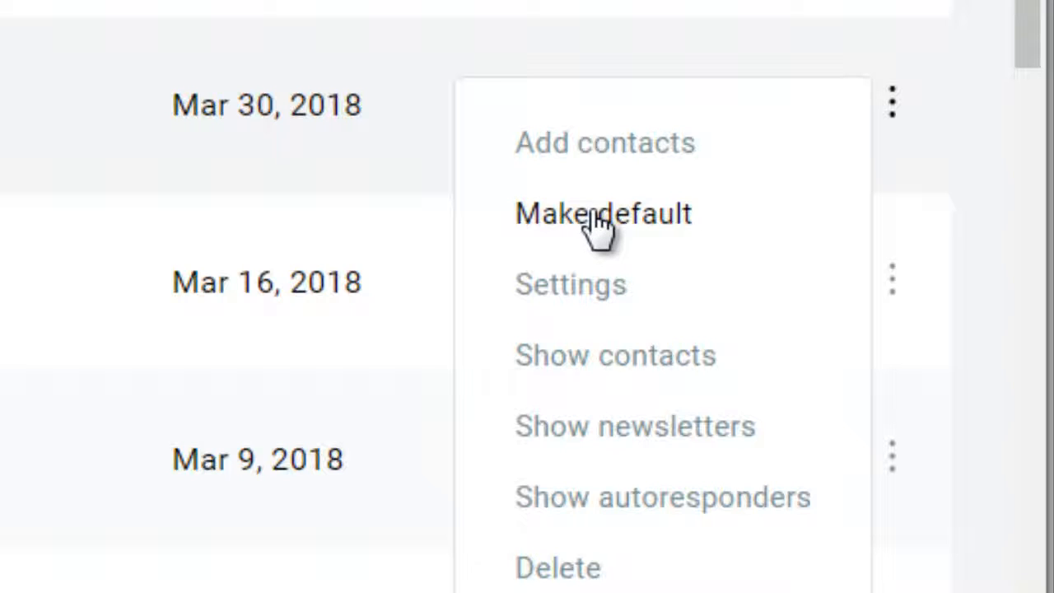
pyautogui.rightClick(594, 298)
pyautogui.click(535, 289)
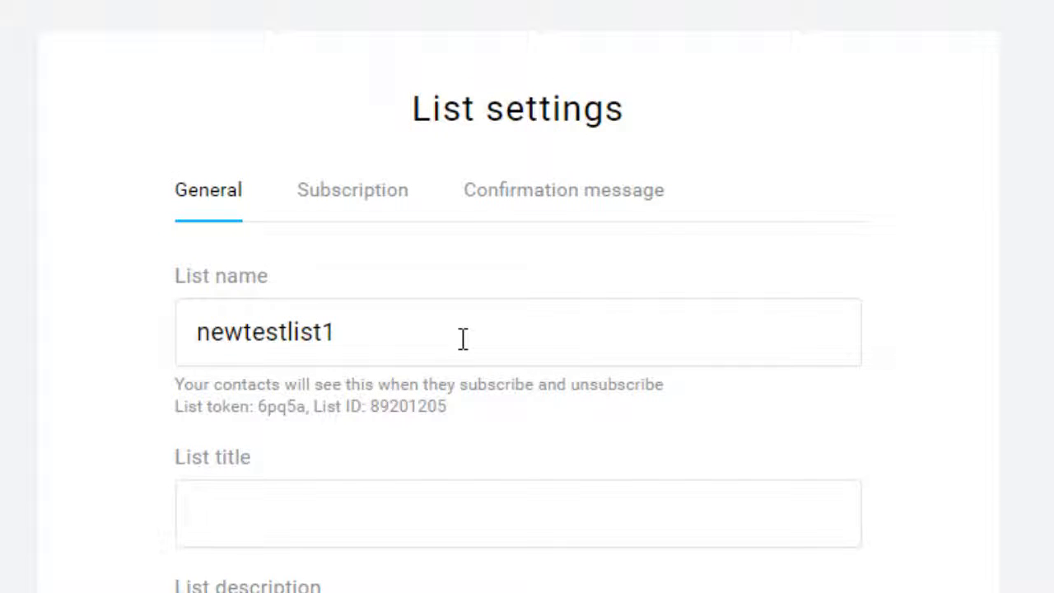
# - Examine the general list settings, including the list name, title, description and category options
pyautogui.click(462, 332)
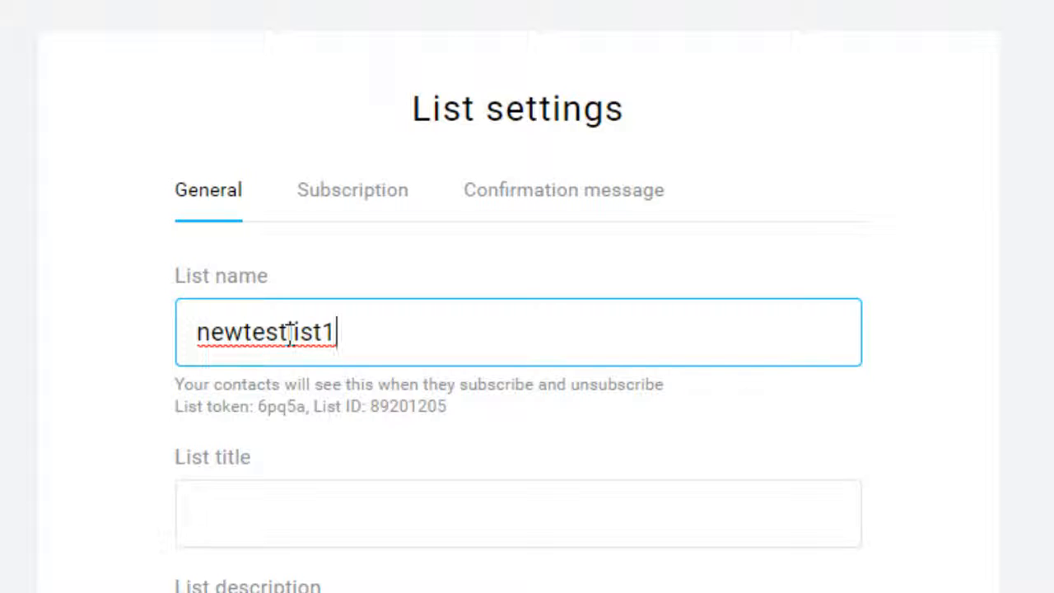
pyautogui.click(920, 238)
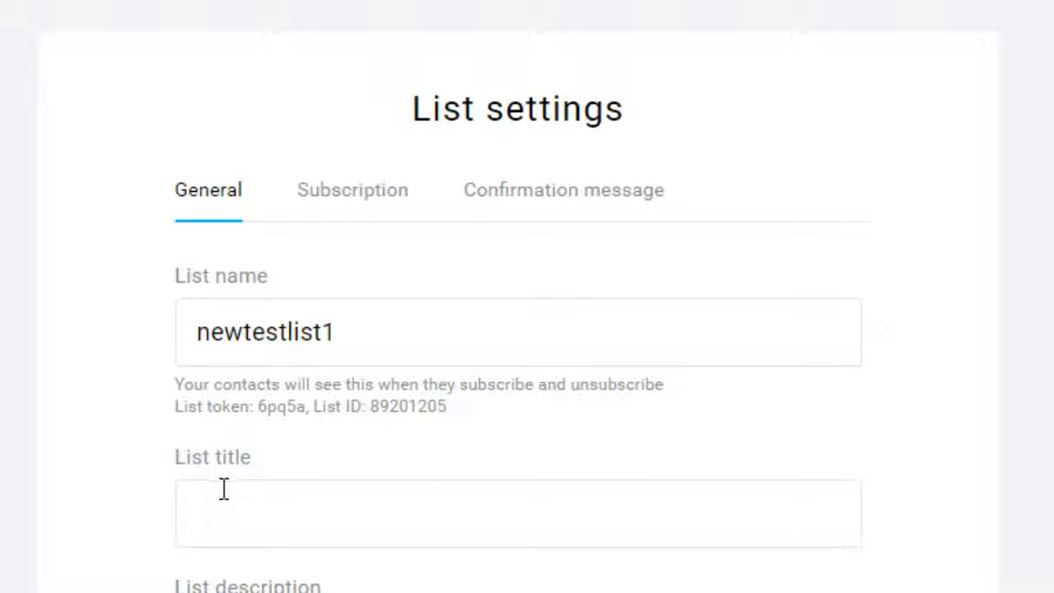
pyautogui.click(307, 503)
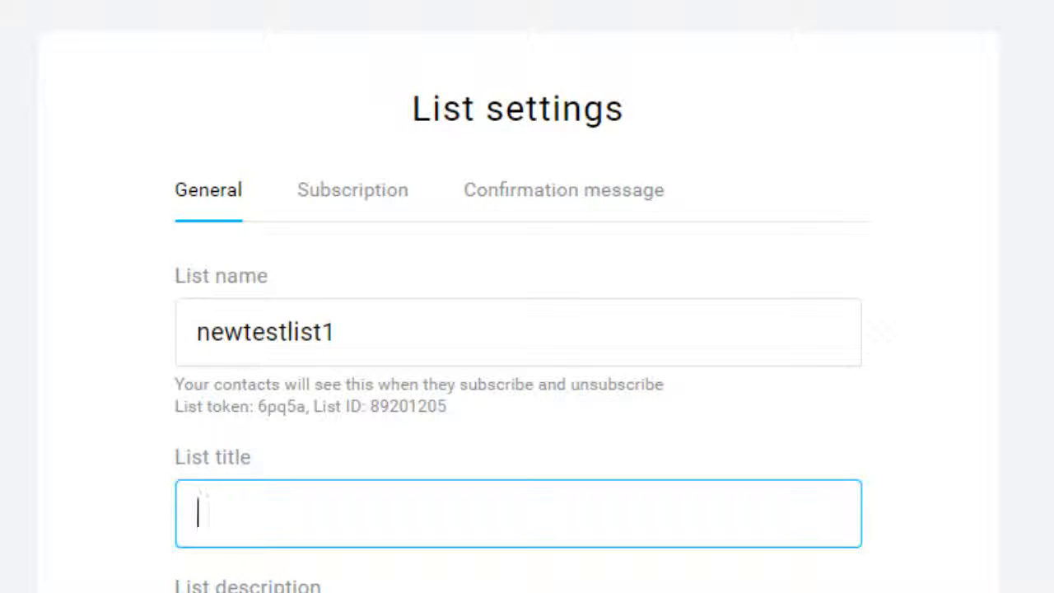
pyautogui.press('Tab')
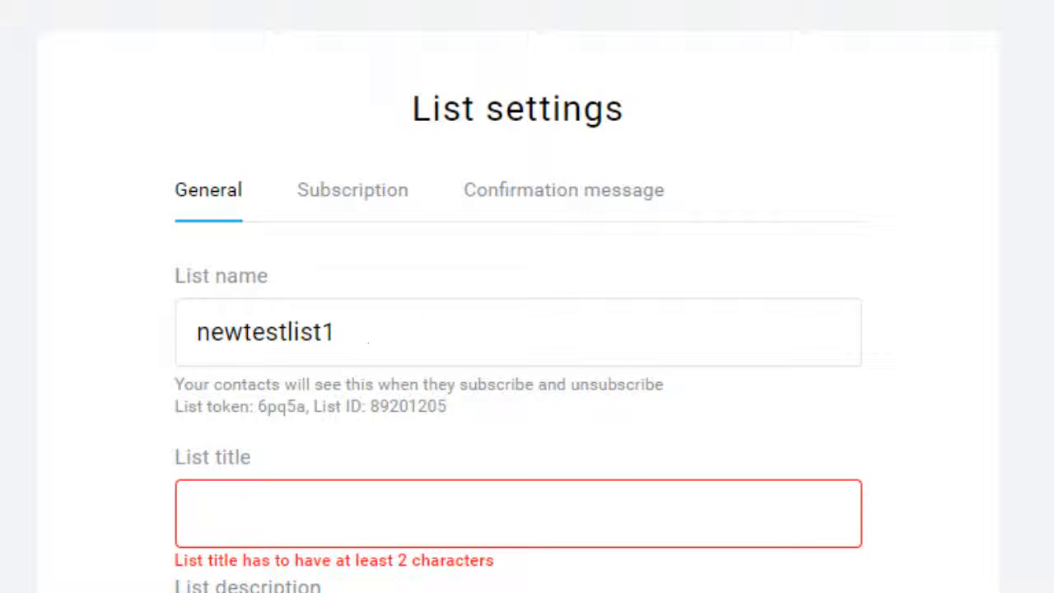
pyautogui.scroll(-1, 471, 587)
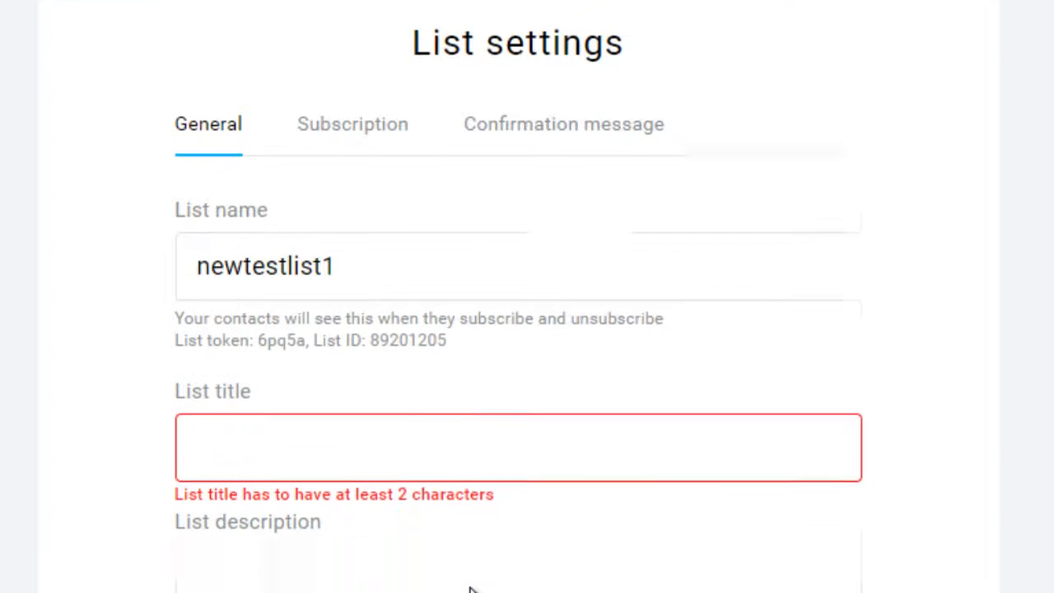
pyautogui.scroll(-3, 471, 586)
pyautogui.scroll(2, 366, 544)
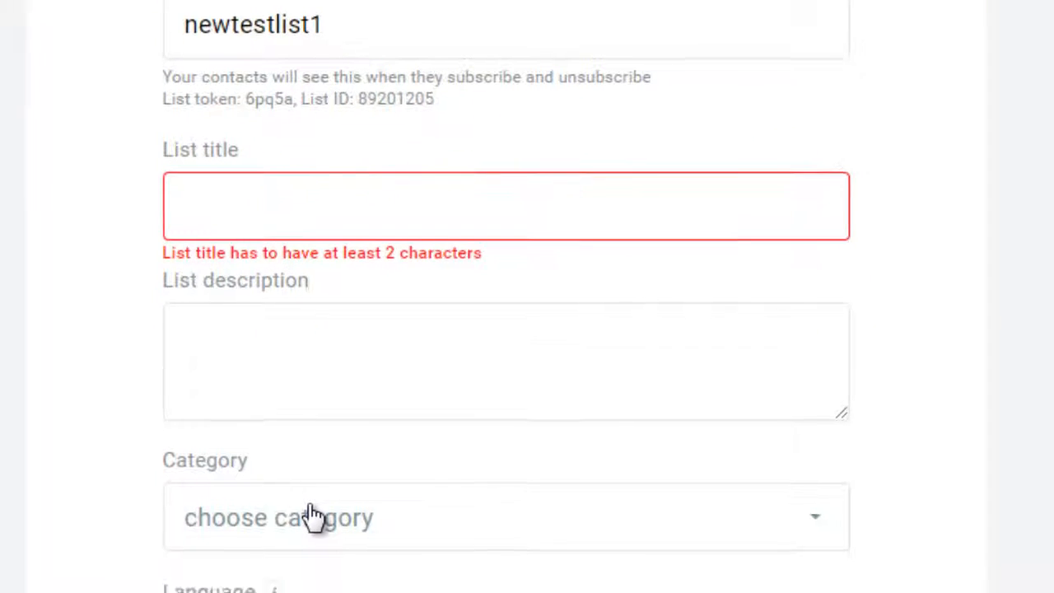
pyautogui.click(312, 516)
pyautogui.click(306, 452)
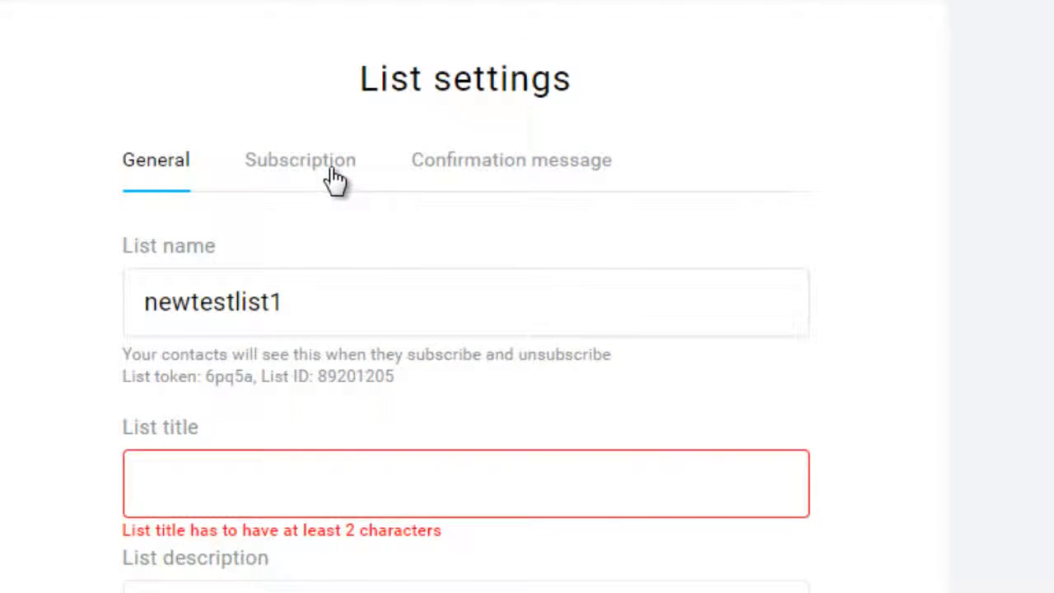
# - Turn off subscription notifications in the list's subscription settings
pyautogui.click(333, 175)
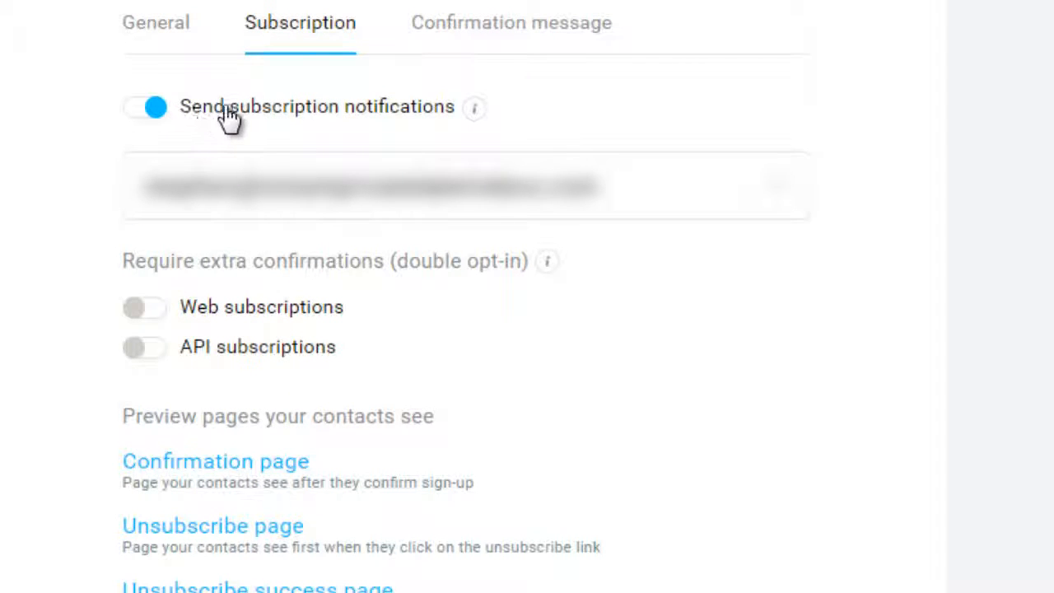
pyautogui.moveTo(475, 120)
pyautogui.click(156, 107)
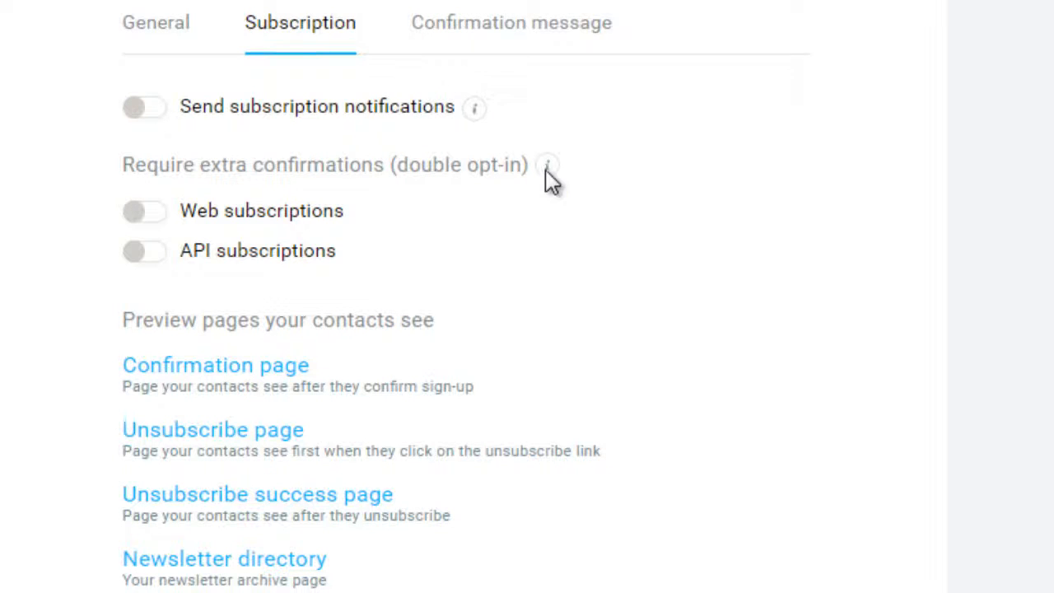
# - Require double opt-in confirmation for both web and API subscriptions
pyautogui.click(137, 219)
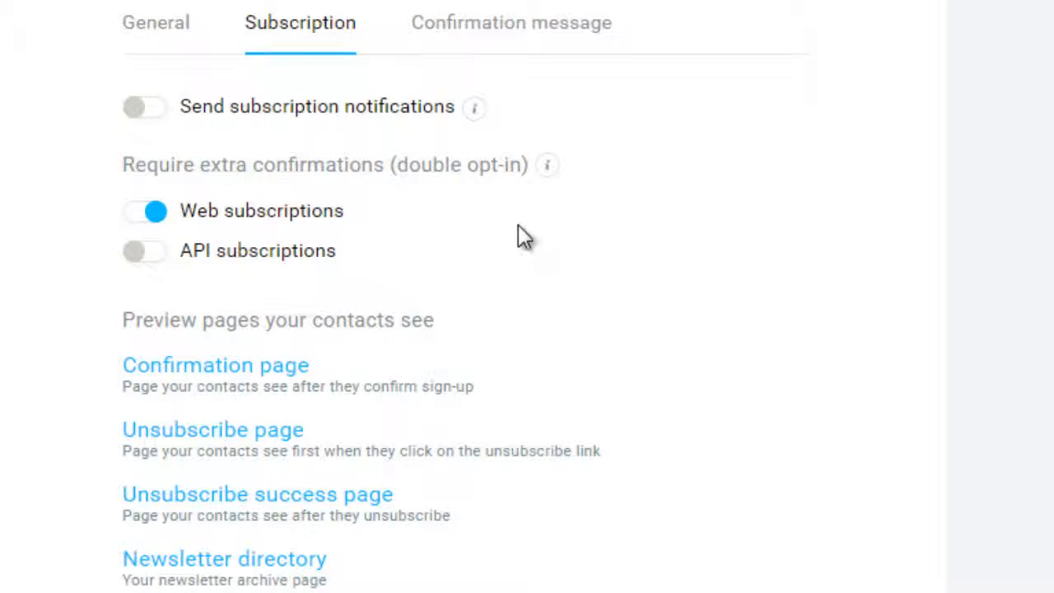
pyautogui.click(145, 255)
pyautogui.click(154, 255)
pyautogui.click(149, 255)
# - Review the confirmation page description and look through the list's confirmation message settings
pyautogui.moveTo(486, 390); pyautogui.dragTo(123, 386)
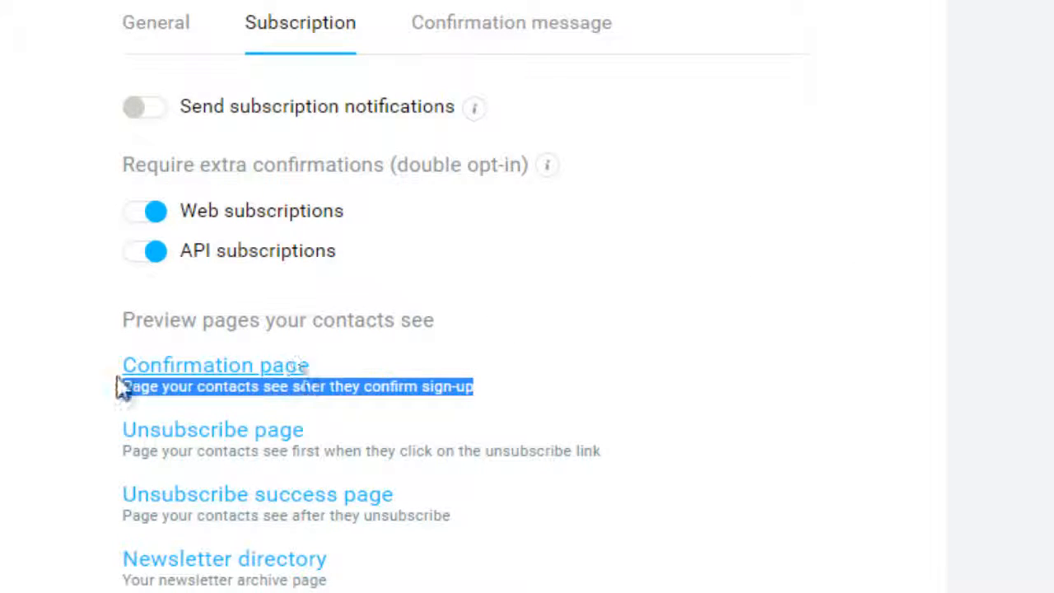
pyautogui.click(200, 385)
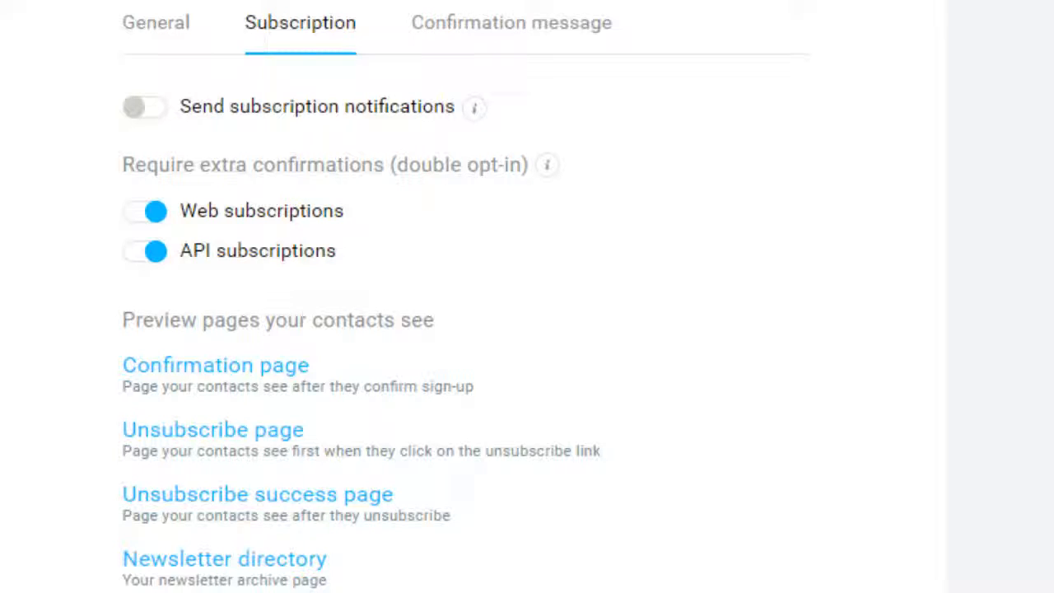
pyautogui.click(599, 33)
pyautogui.scroll(-2, 919, 413)
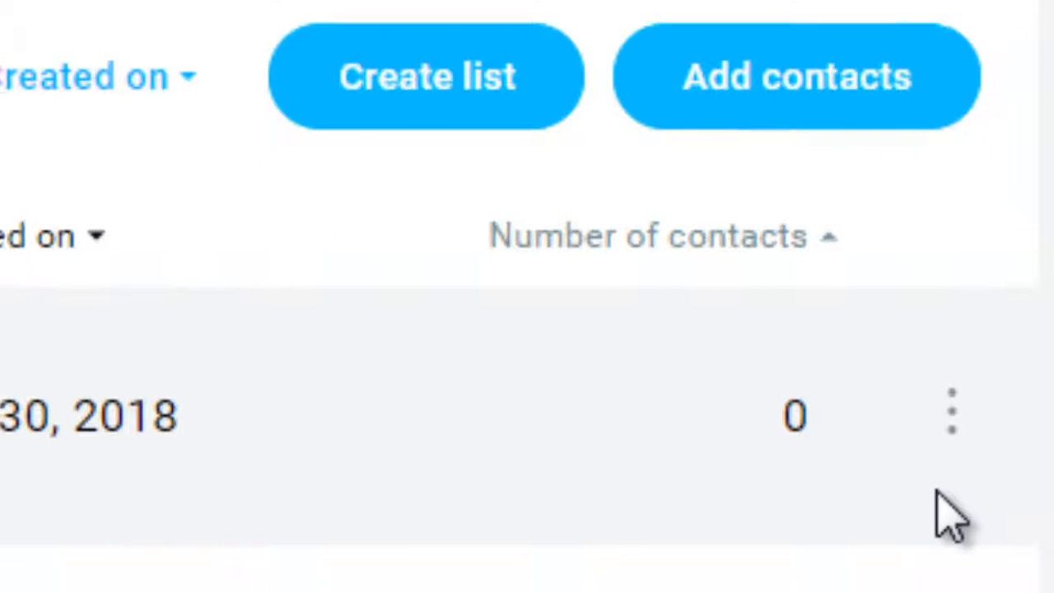
# - Show the available actions for the newtestlist1 contact list
pyautogui.click(927, 471)
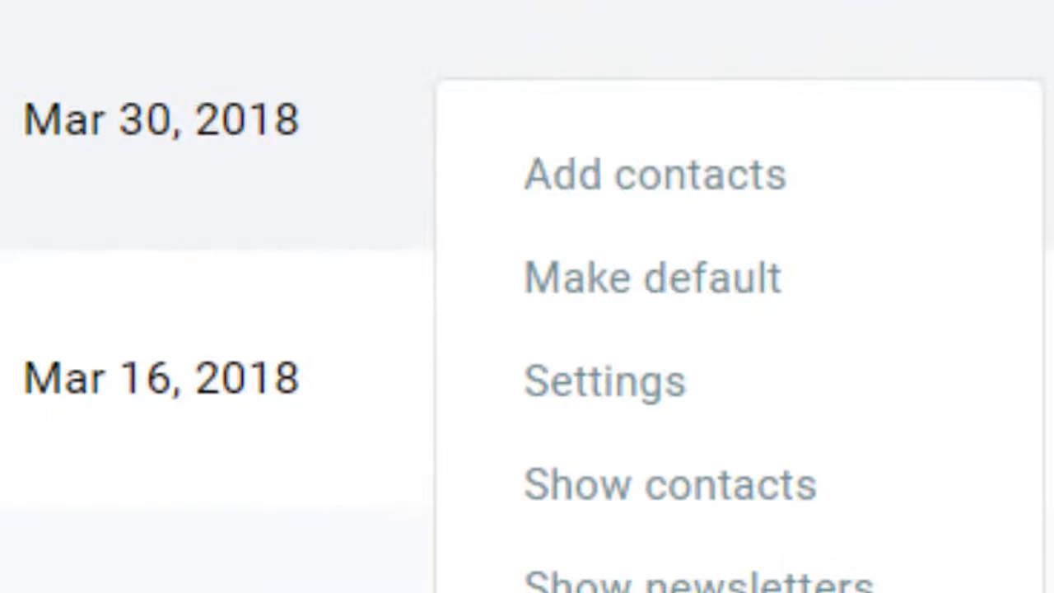